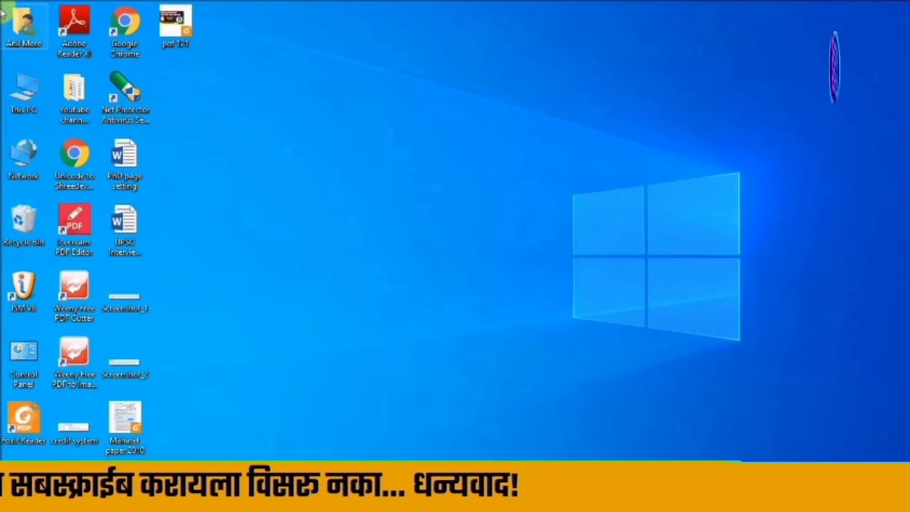
Step: Open the Screenshot (4) image from the Screenshots folder inside the user's Pictures folder
click(28, 45)
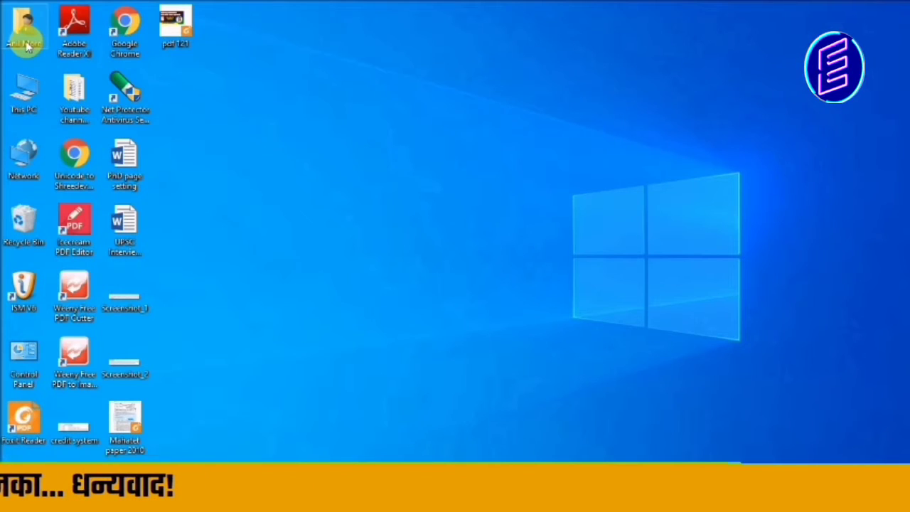
double_click(25, 39)
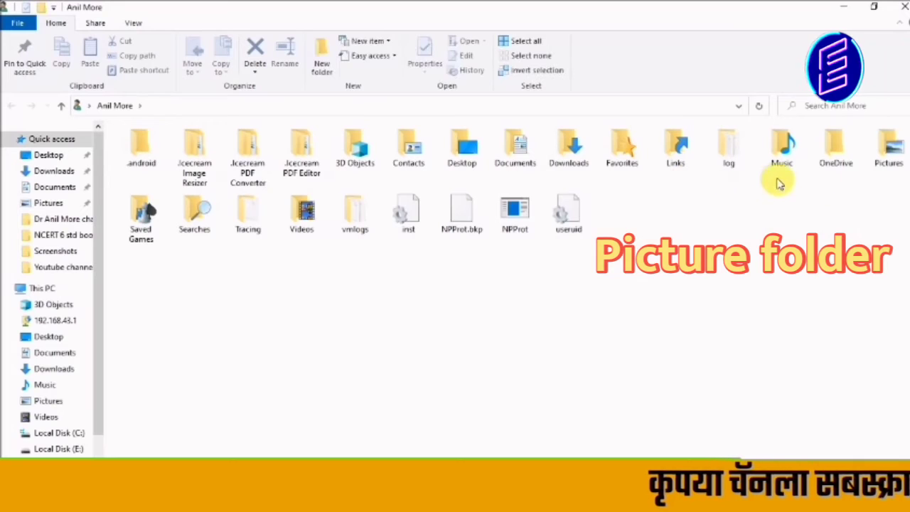
double_click(890, 163)
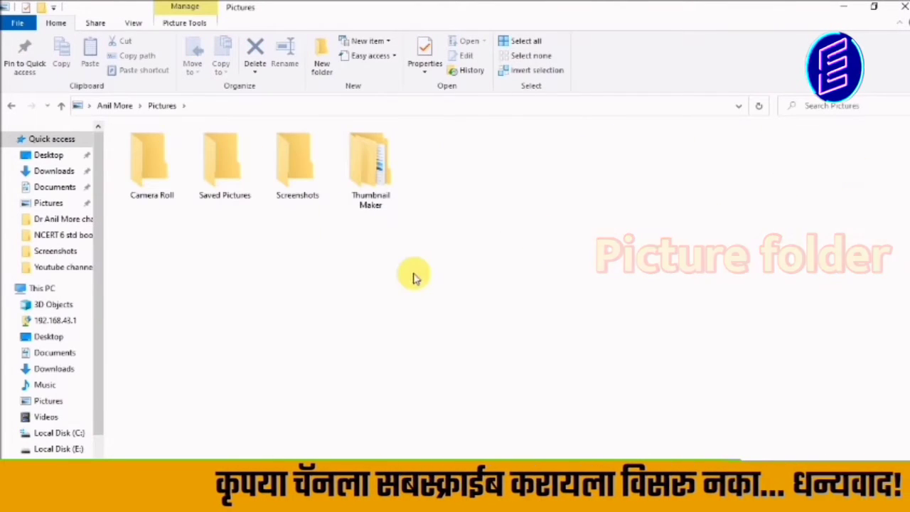
double_click(311, 185)
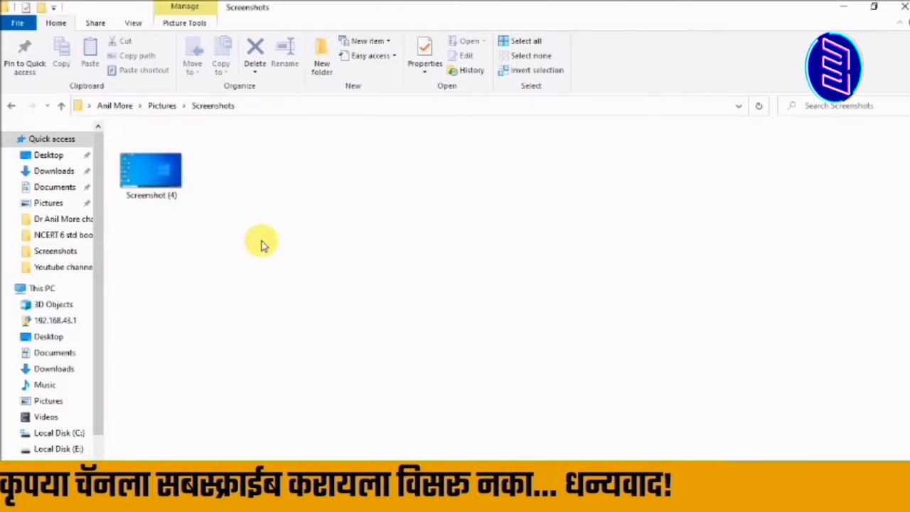
click(141, 178)
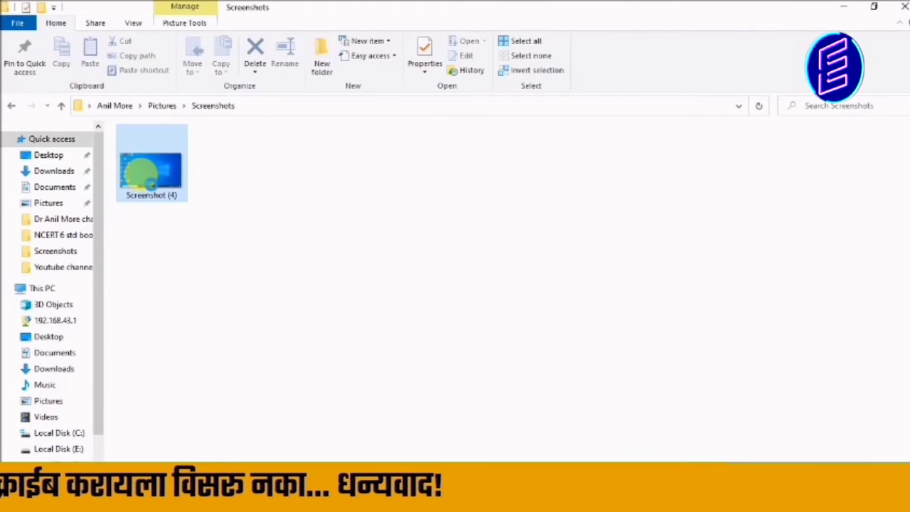
double_click(141, 184)
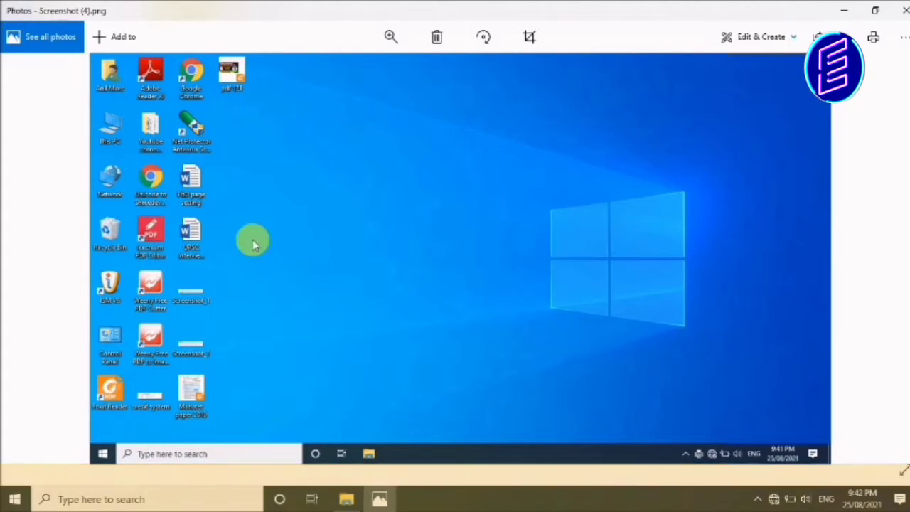
Step: Zoom in on Screenshot (4), examine the captured desktop icons and taskbar up close, and close the image
click(390, 38)
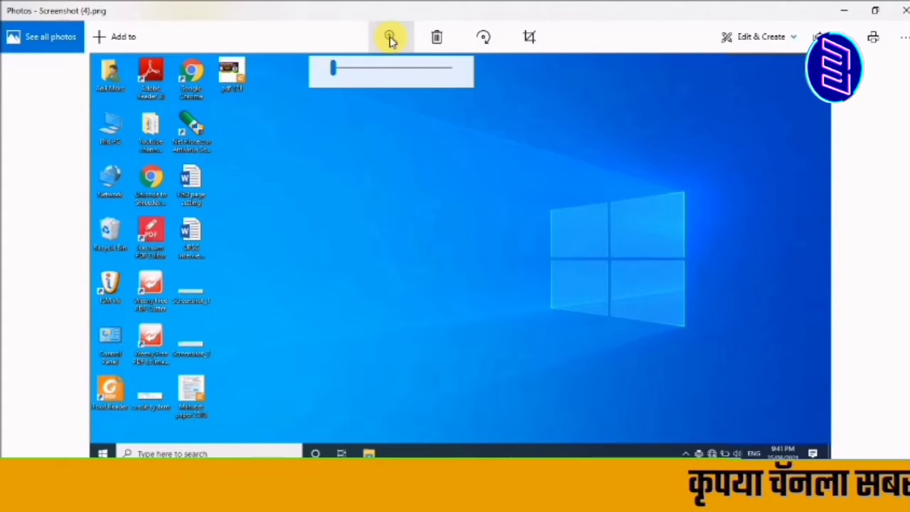
click(373, 68)
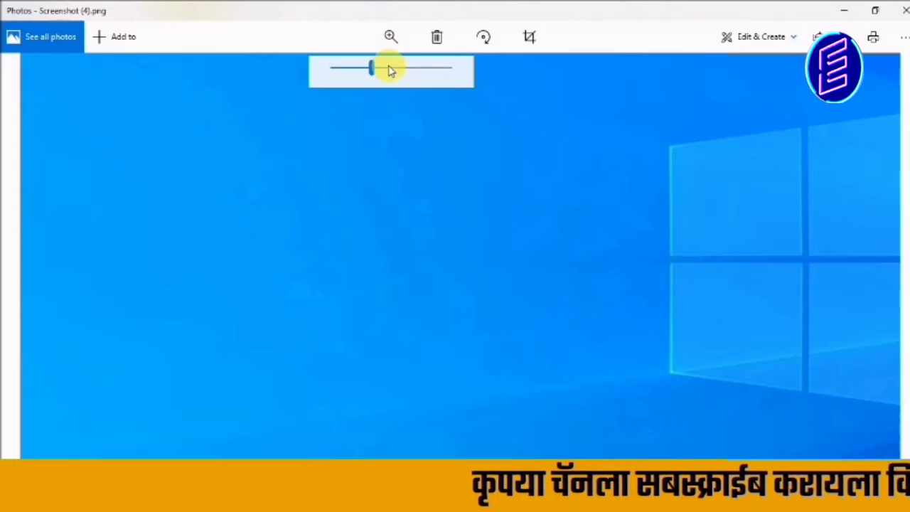
drag(270, 214, 754, 330)
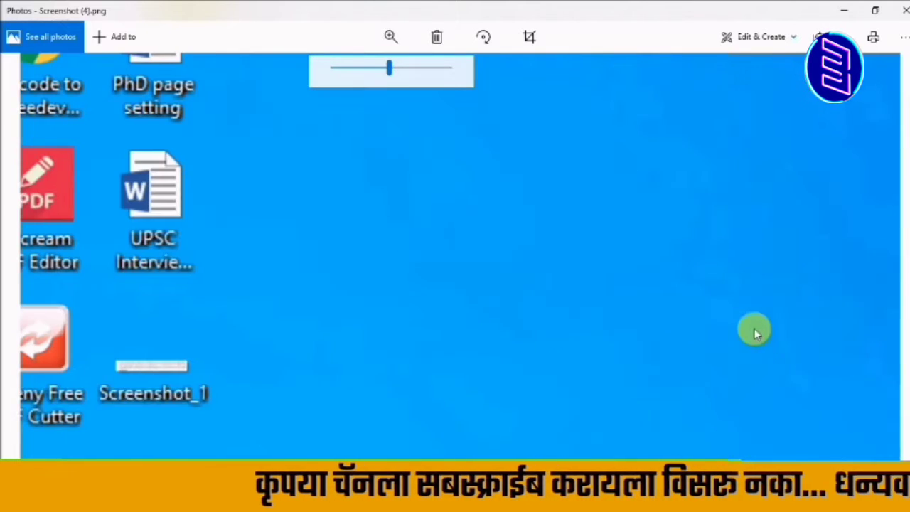
drag(224, 213, 706, 291)
drag(298, 172, 262, 180)
scroll(279, 356, up, 2)
scroll(291, 320, up, 2)
drag(354, 392, 334, 227)
scroll(378, 380, down, 5)
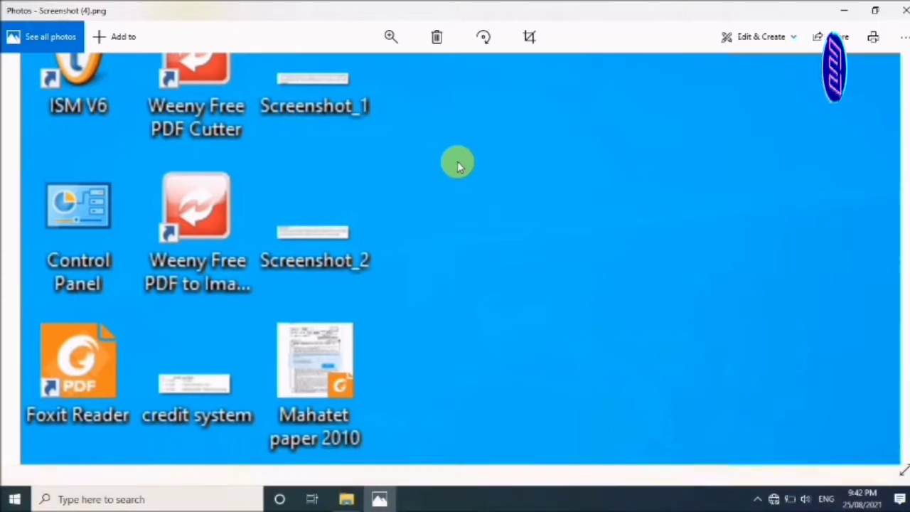
drag(442, 347, 427, 244)
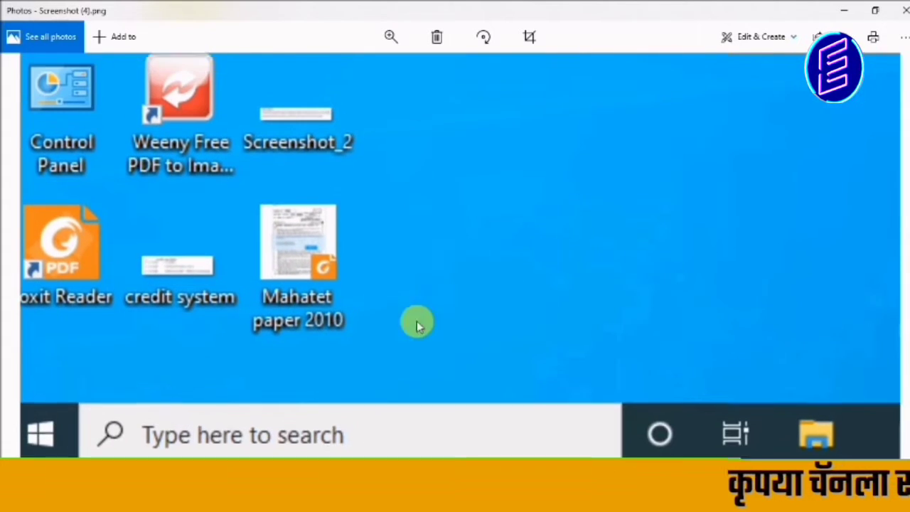
drag(462, 218, 465, 466)
scroll(451, 244, up, 10)
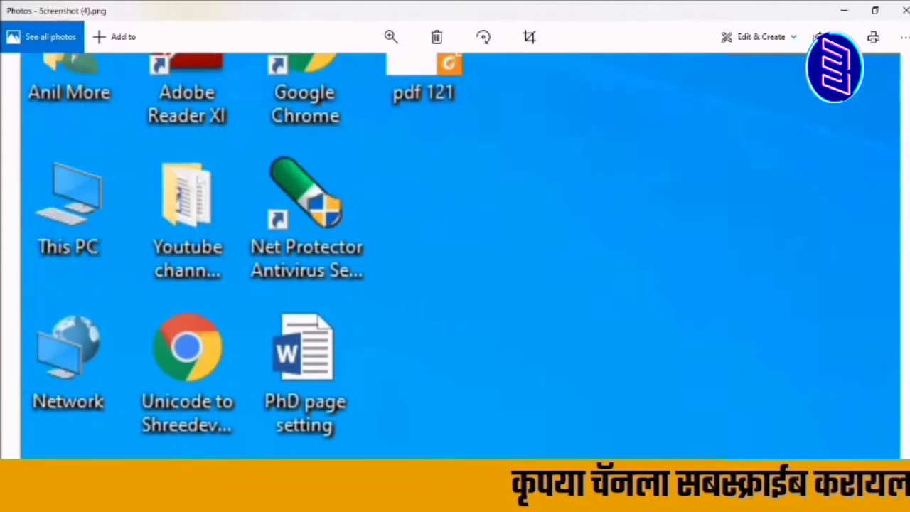
drag(553, 478, 342, 252)
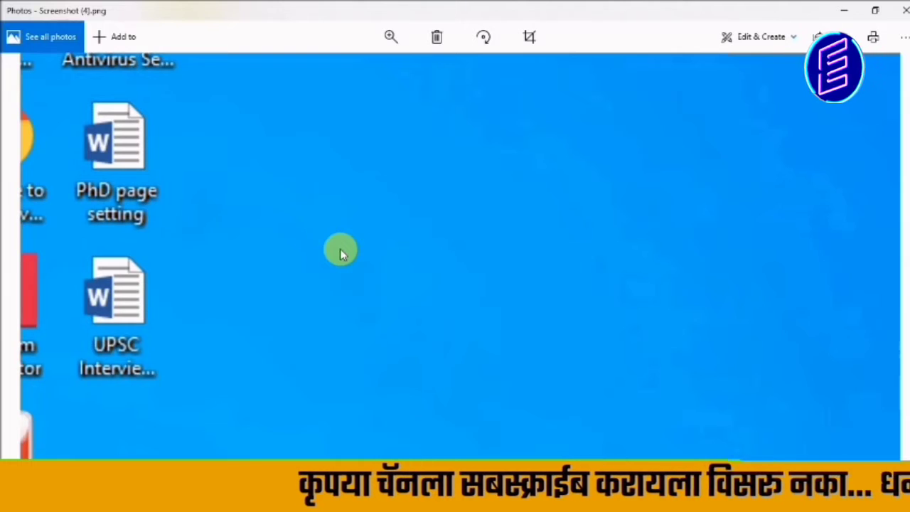
click(903, 10)
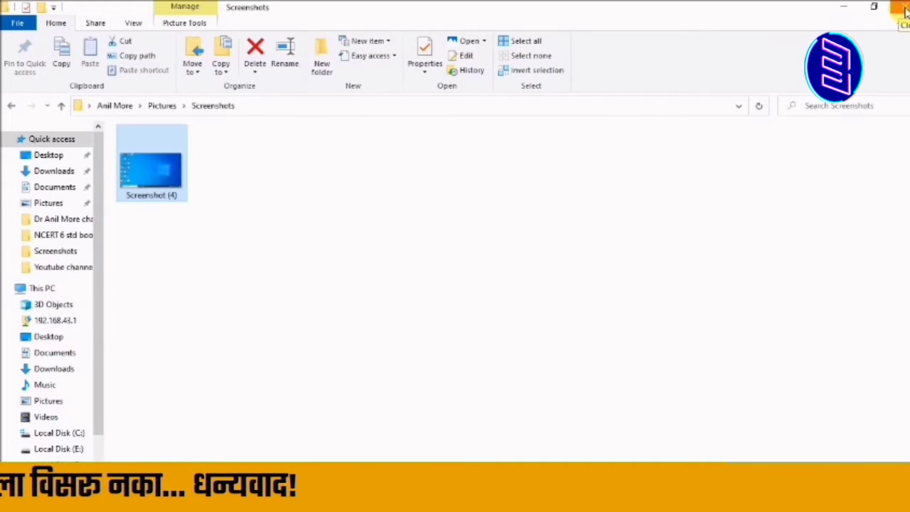
Step: Minimize the Screenshots folder window, open the pdf 121 file from the desktop and bring its banner page into view
click(844, 11)
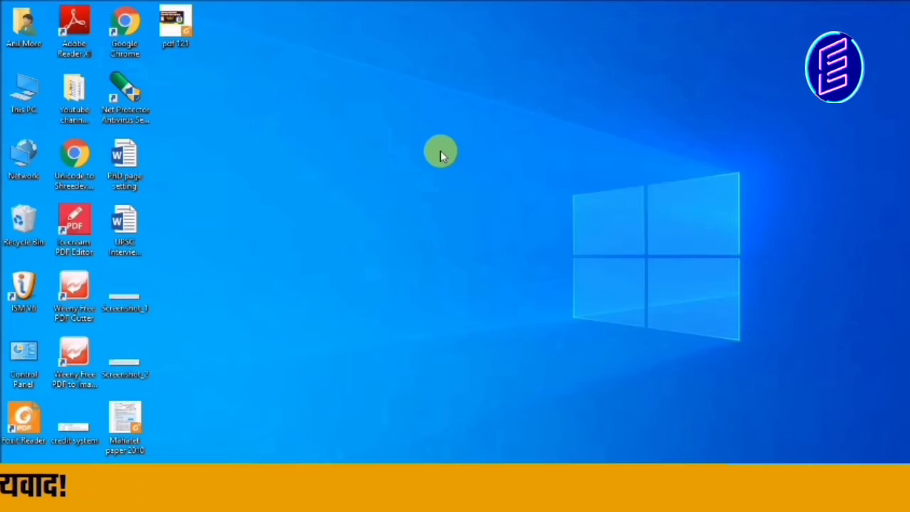
double_click(176, 36)
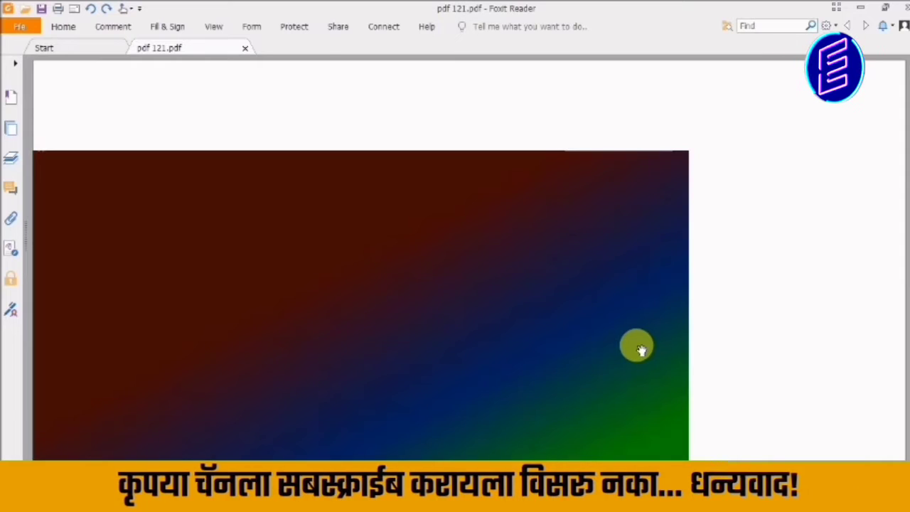
scroll(647, 345, down, 3)
scroll(657, 339, up, 3)
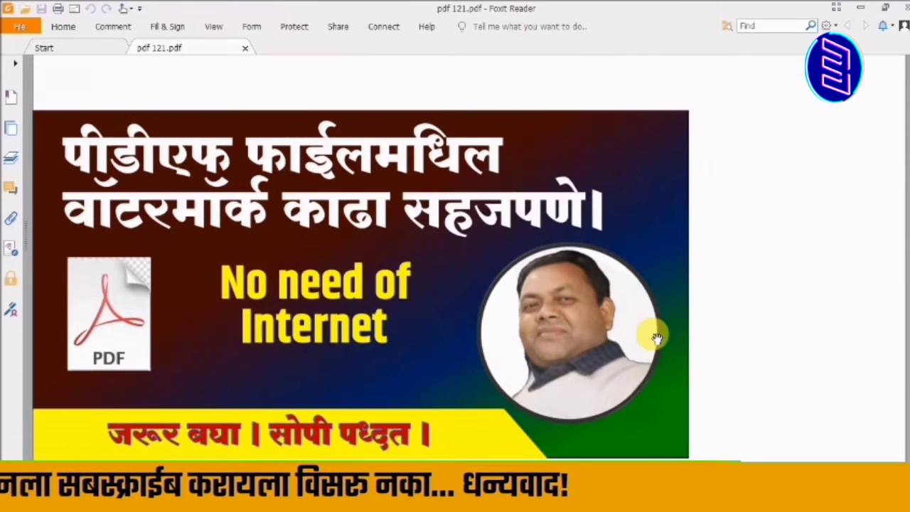
scroll(657, 338, down, 1)
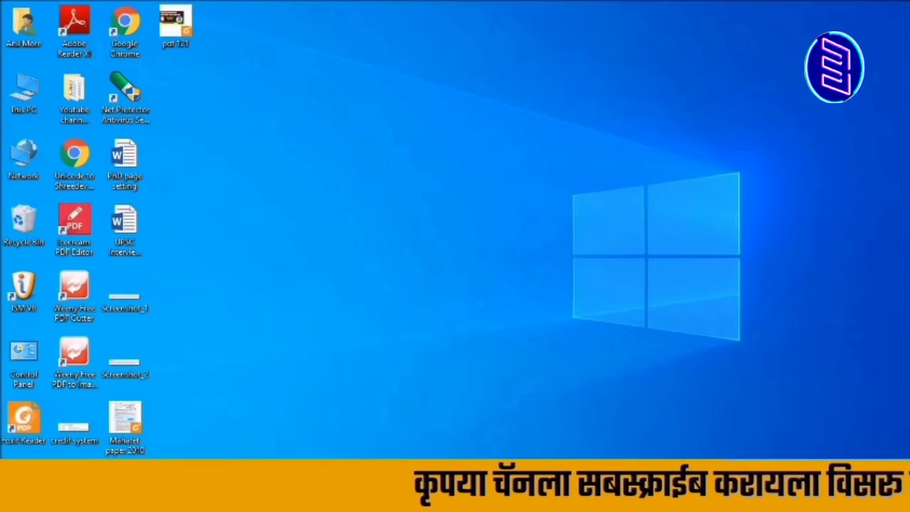
Step: Return to the Screenshots folder and open the Screenshot (5) image
key(alt+Tab)
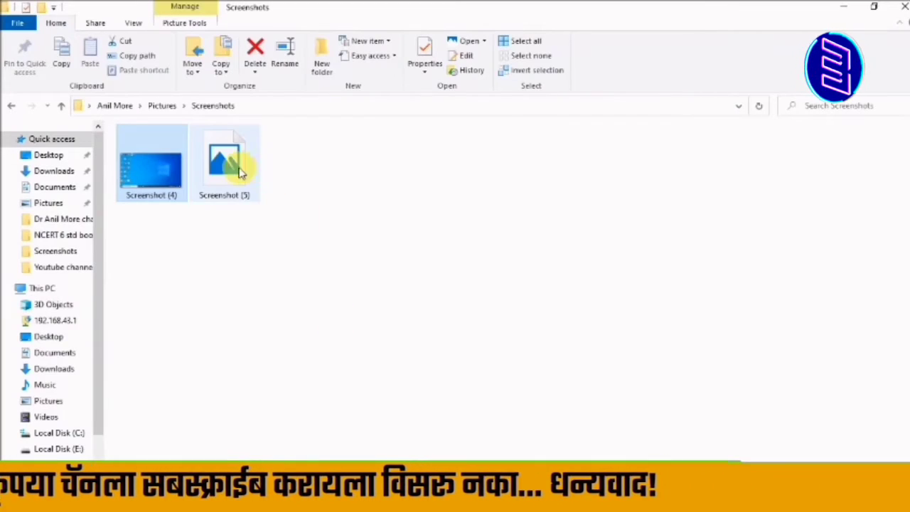
click(229, 178)
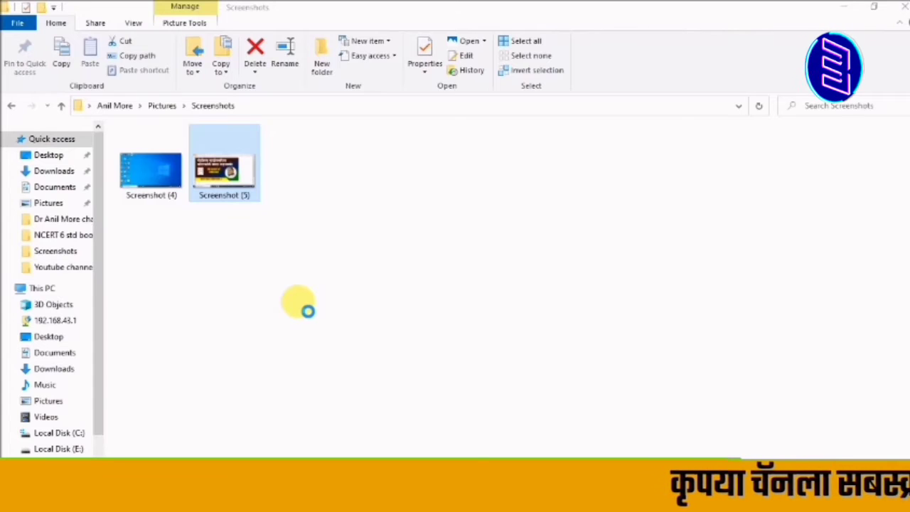
key(Return)
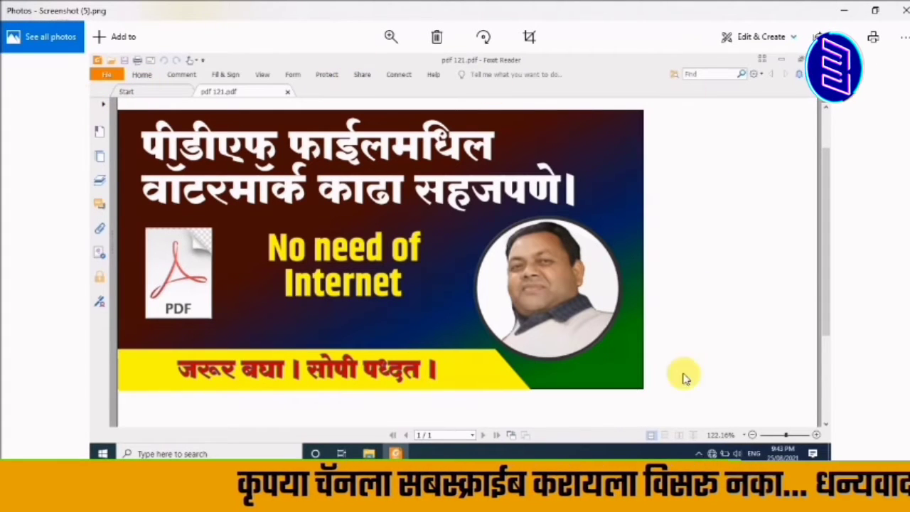
Step: Zoom in on Screenshot (5) to examine the sharpness of the captured PDF text, zoom back out and close the image
click(390, 37)
click(372, 67)
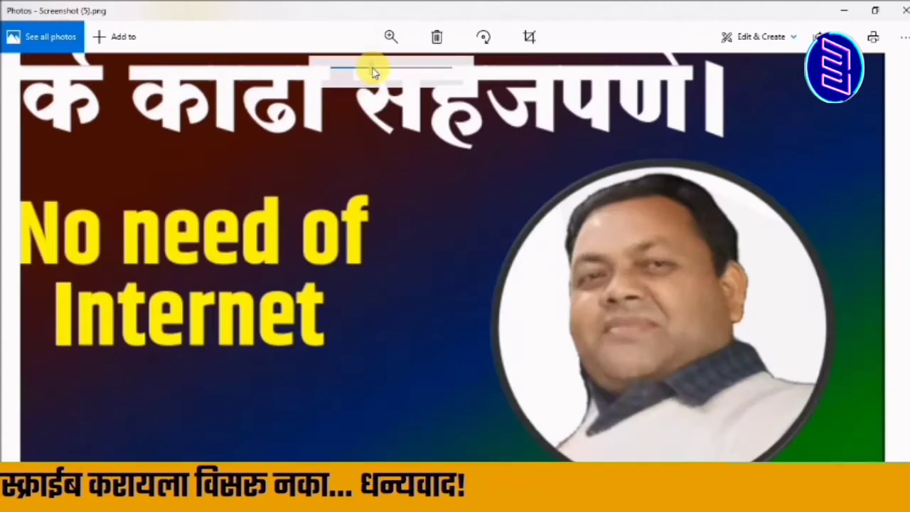
click(398, 67)
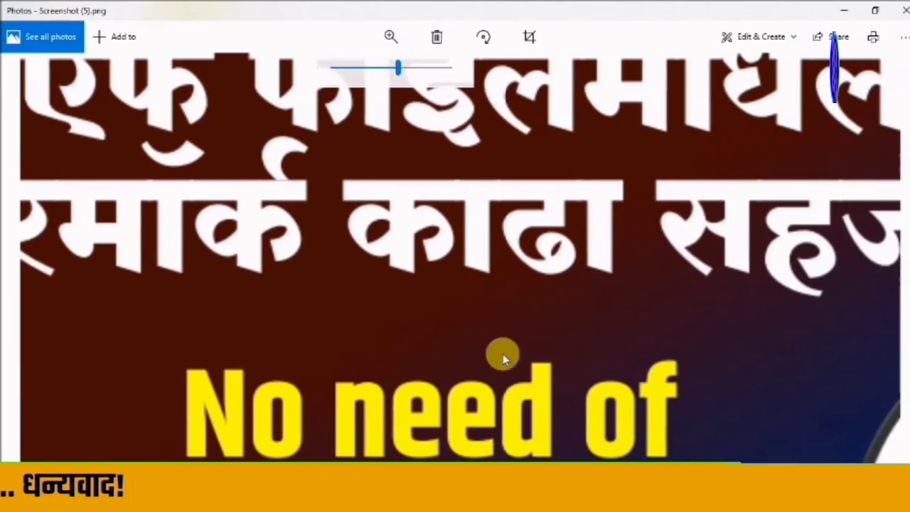
drag(503, 353, 319, 299)
drag(632, 318, 907, 299)
drag(408, 316, 111, 292)
drag(363, 310, 712, 393)
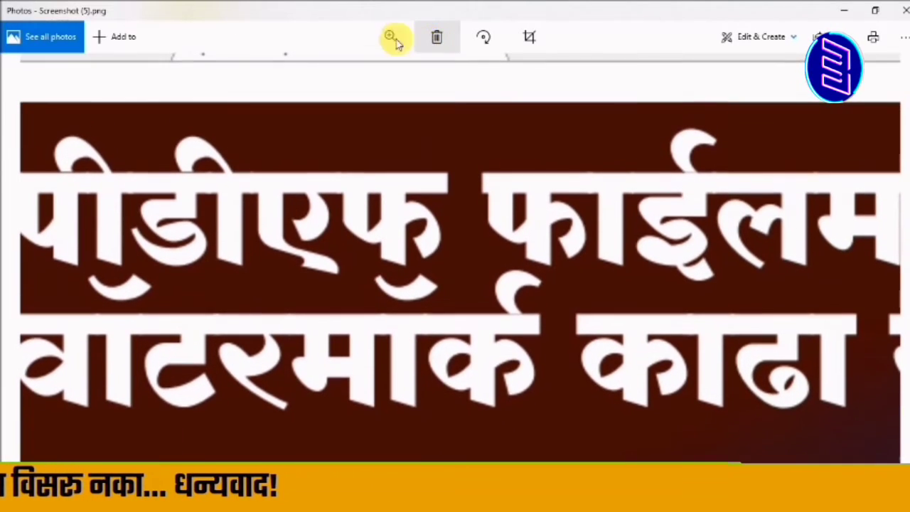
click(389, 37)
drag(398, 67, 339, 69)
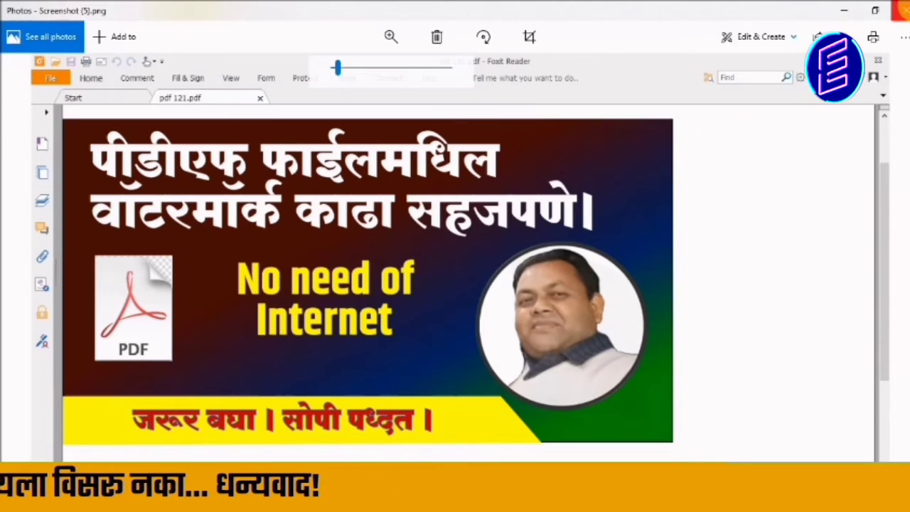
click(902, 10)
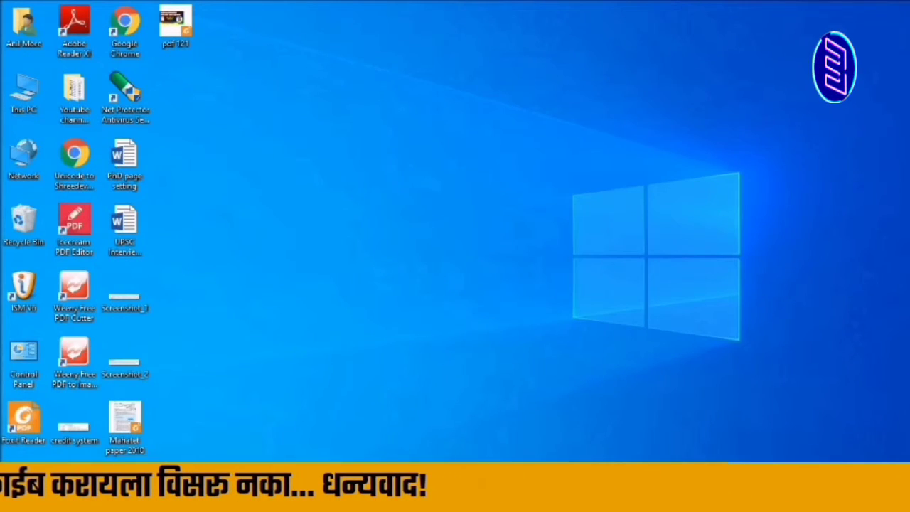
Step: Find the Snipping Tool through Windows search and launch it
key(super+s)
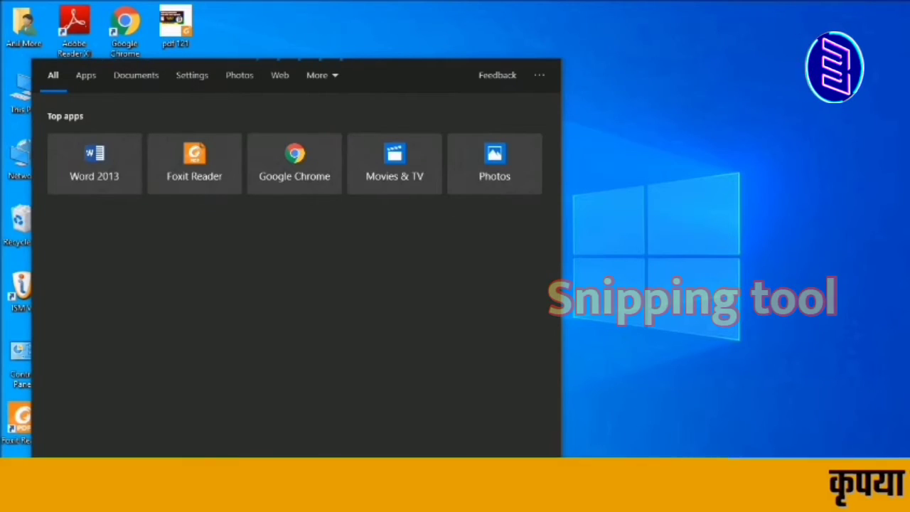
text(s)
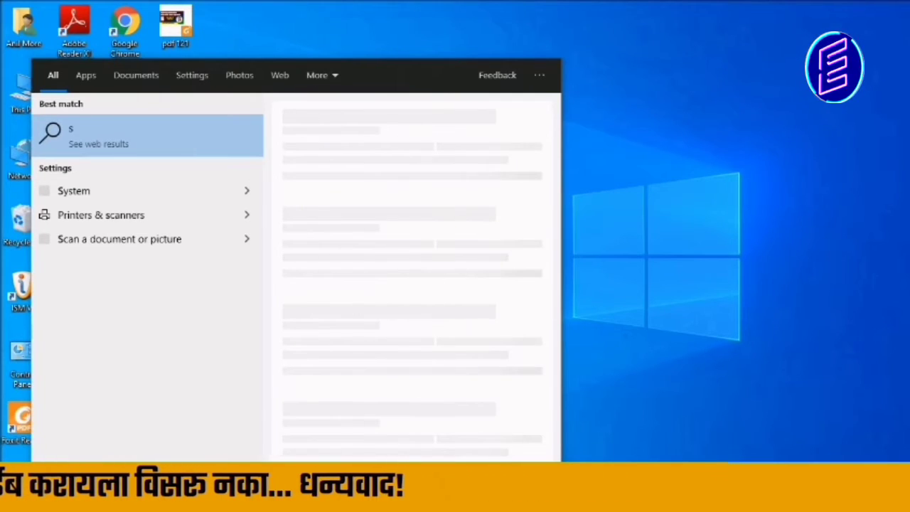
text(ni)
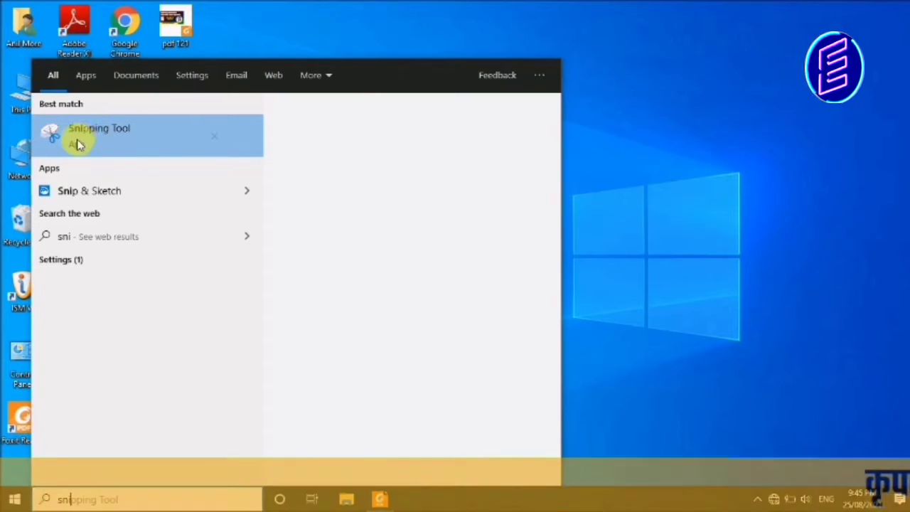
click(106, 138)
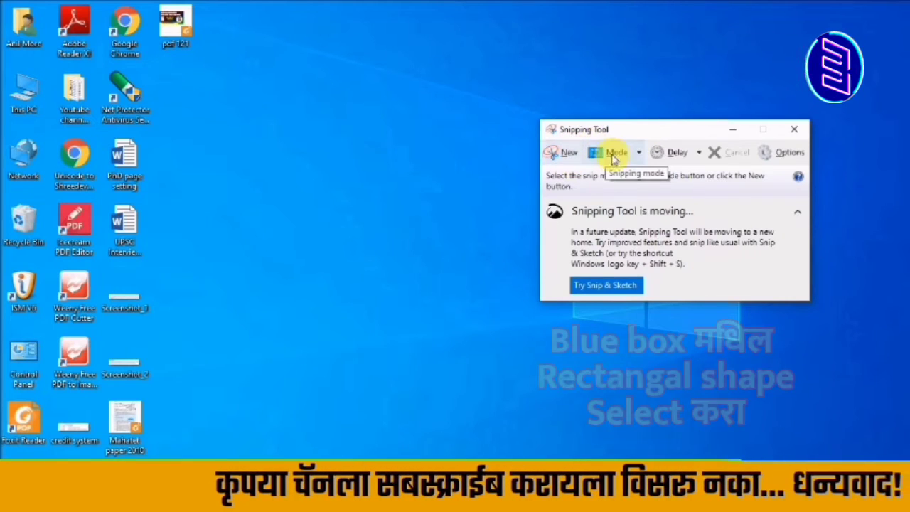
Step: Capture a rectangular snip of the desktop area containing the YouTube folder, Net Protector, PDF Editor and UPSC Interview icons
click(639, 153)
click(642, 191)
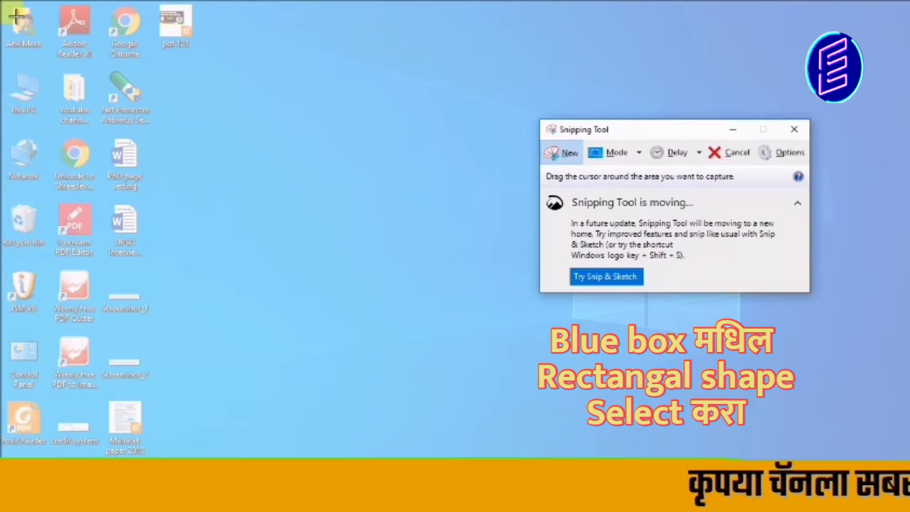
drag(46, 59, 223, 211)
drag(289, 227, 429, 266)
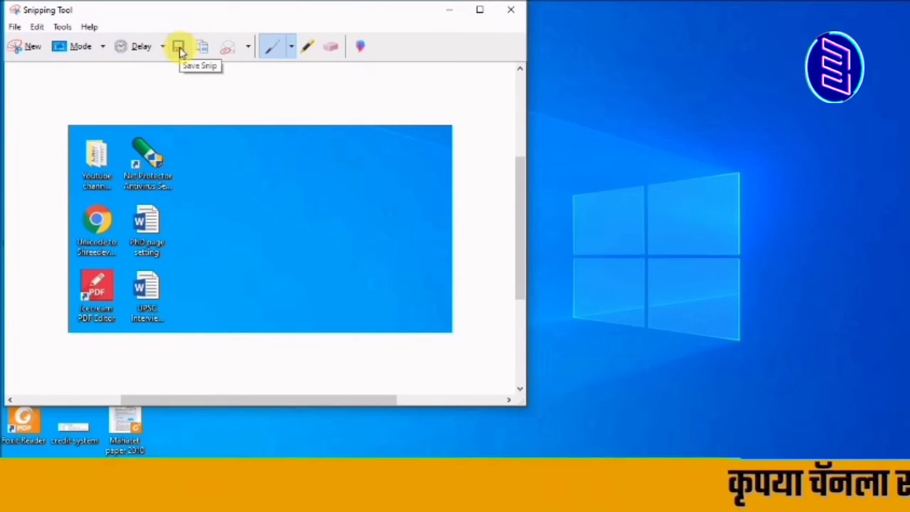
Step: Save the snip to the Desktop as a PNG file named Capture
click(14, 29)
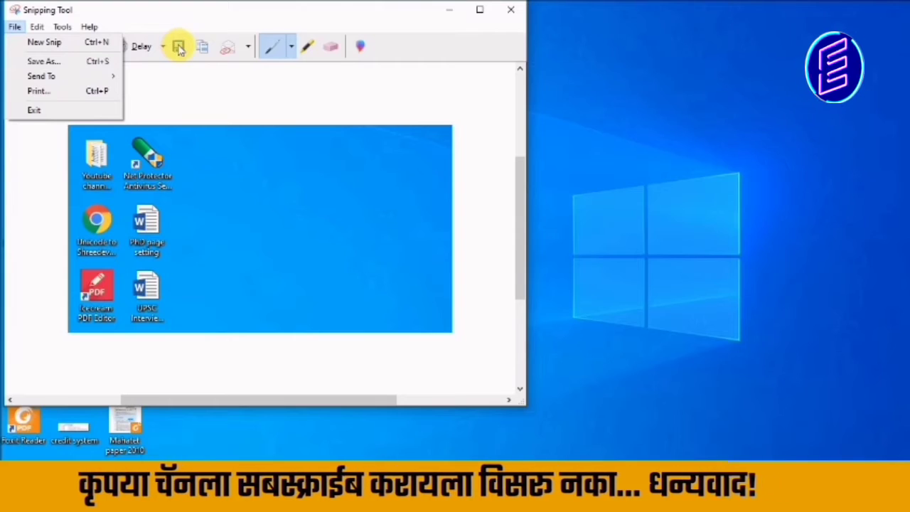
click(211, 26)
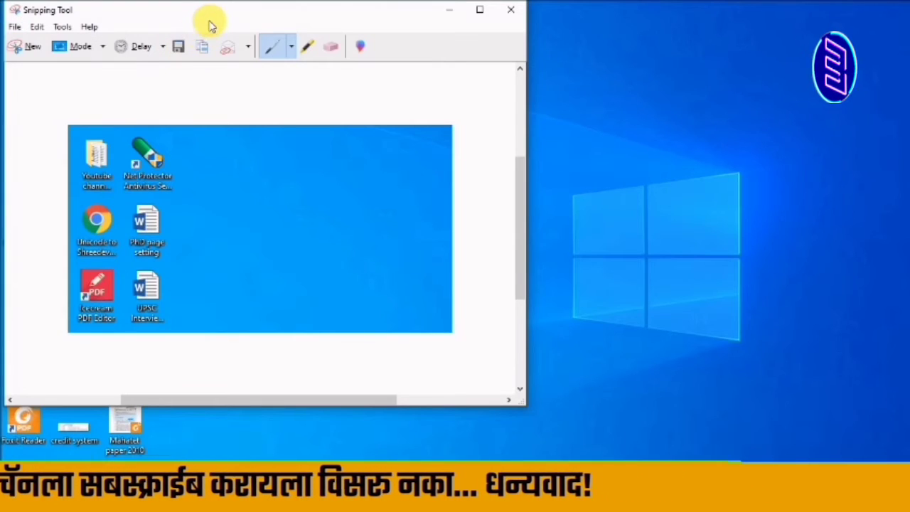
click(183, 54)
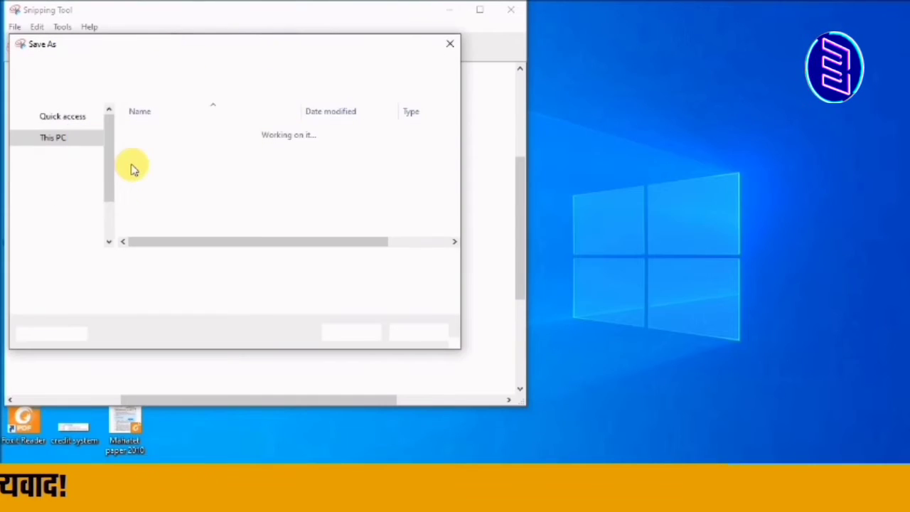
scroll(41, 139, down, 4)
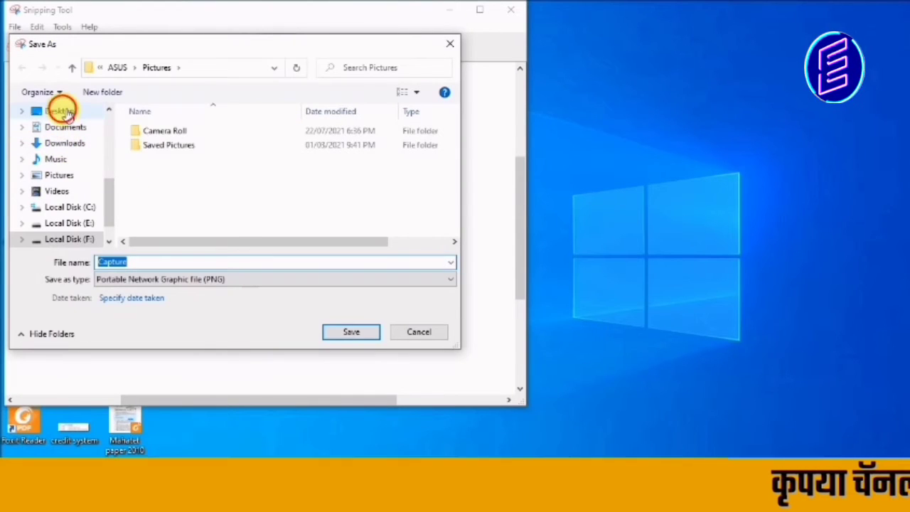
click(60, 112)
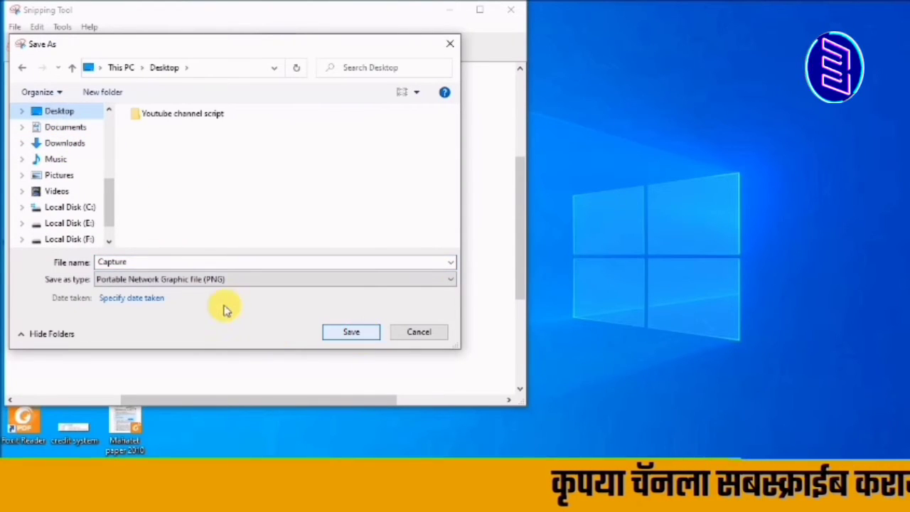
click(350, 332)
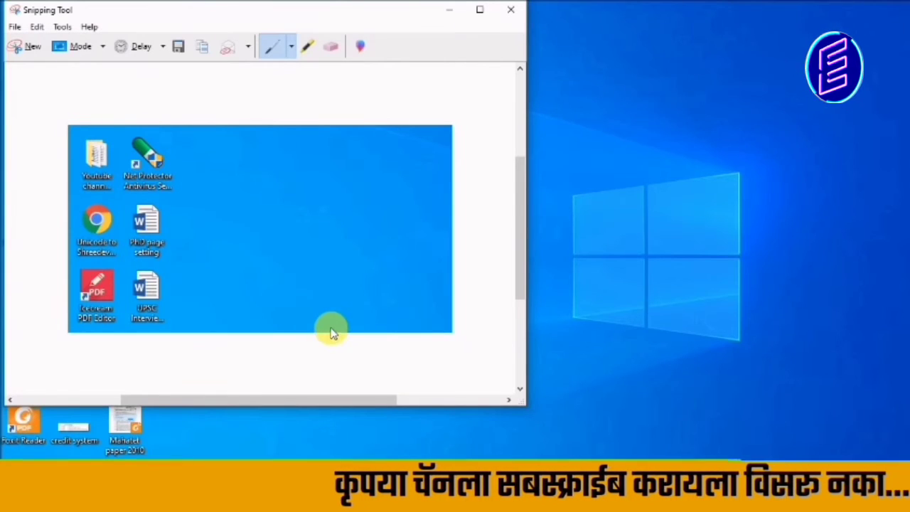
Step: Minimize Snipping Tool, open the saved Capture image from the desktop to check it, and close it
click(455, 10)
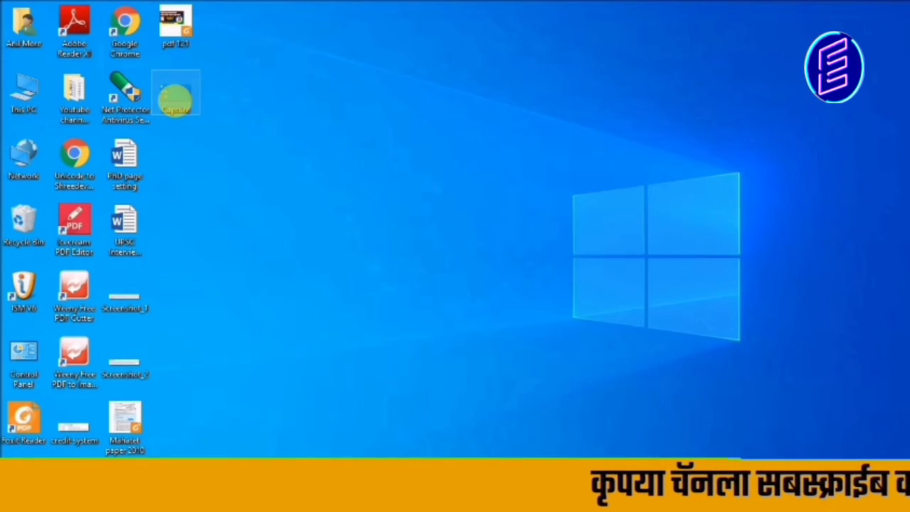
double_click(176, 106)
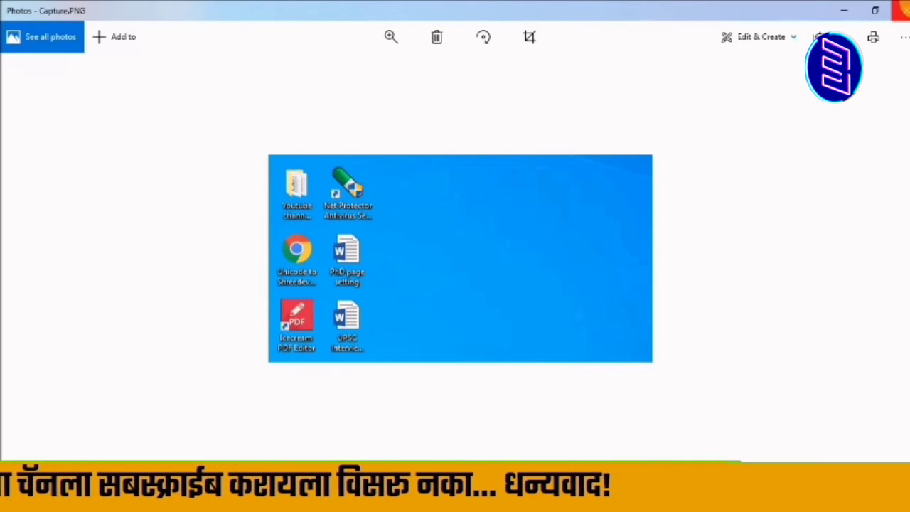
click(903, 10)
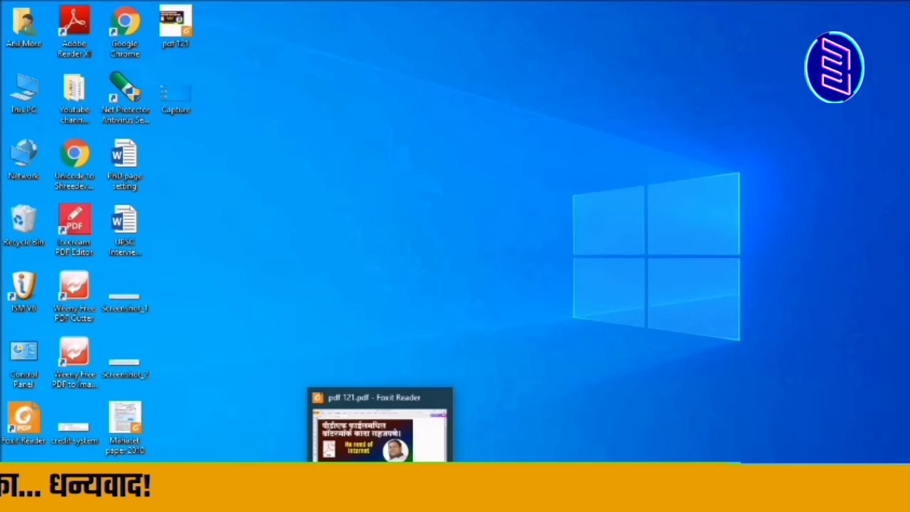
Step: Switch to pdf 121.pdf in Foxit Reader, capture a rectangular snip of its whole banner image, and compare the snip with the original page
click(379, 498)
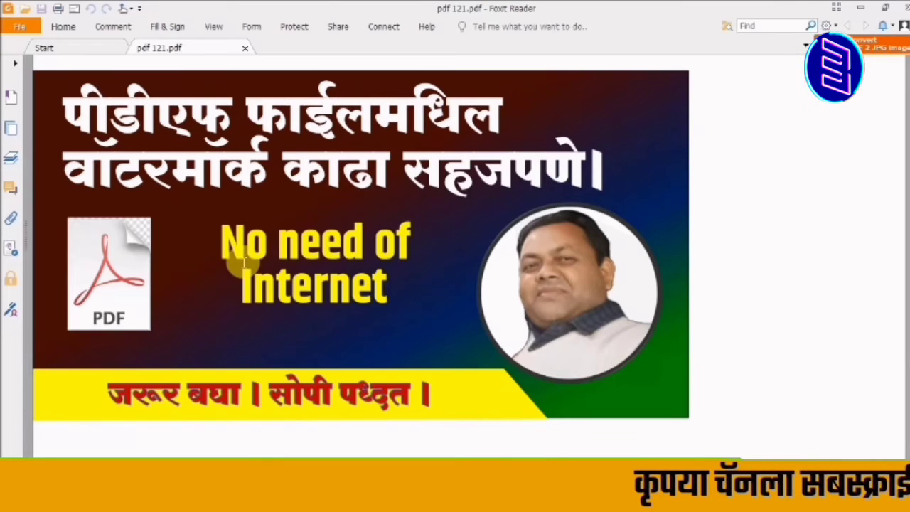
key(ctrl+Print)
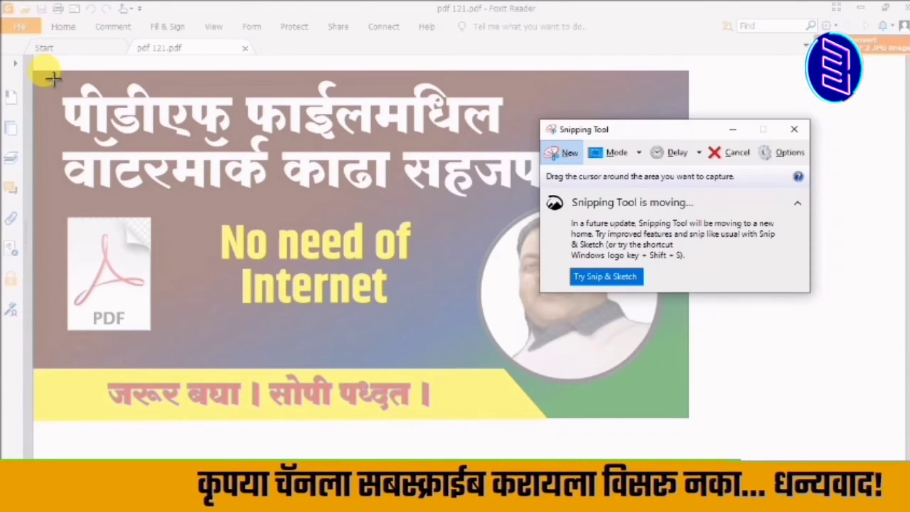
drag(661, 129, 851, 249)
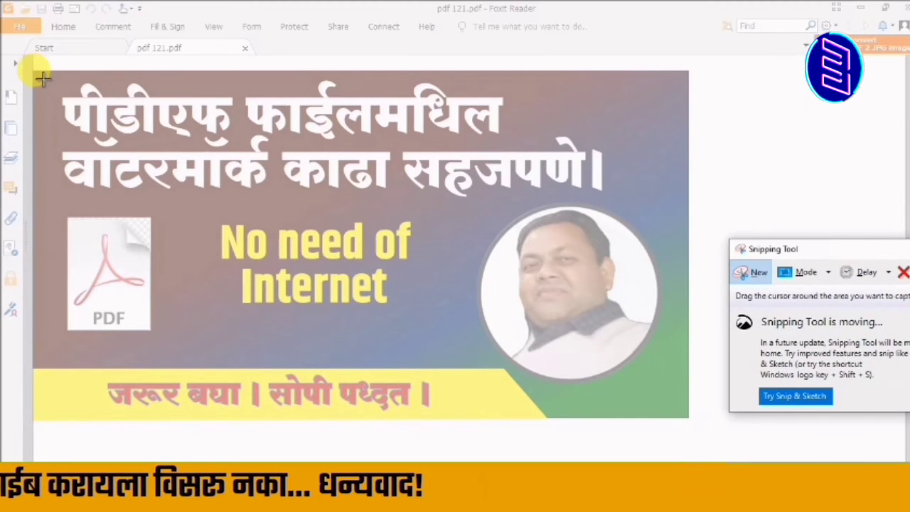
drag(35, 69, 696, 425)
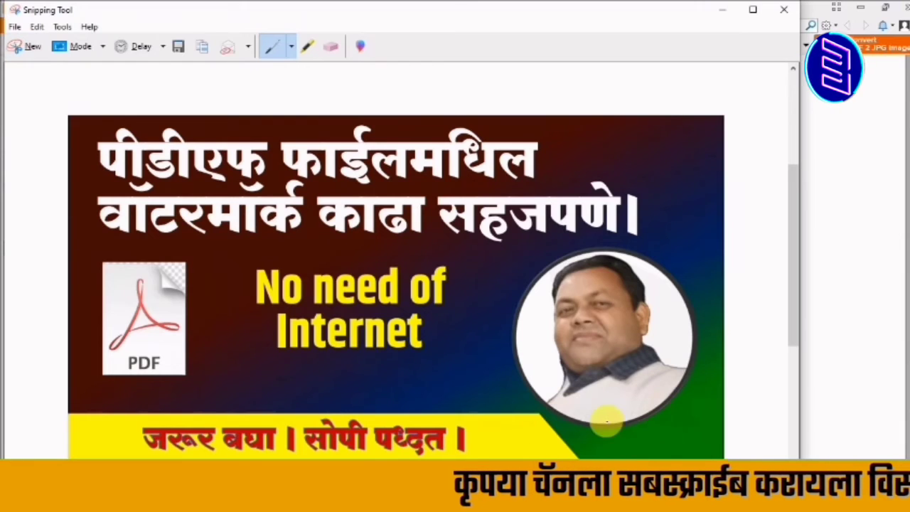
key(alt+Tab)
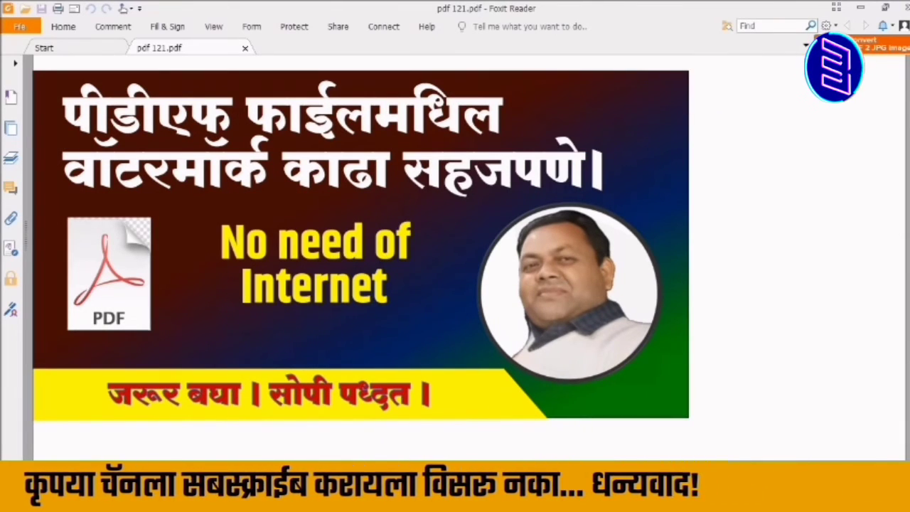
key(alt+Tab)
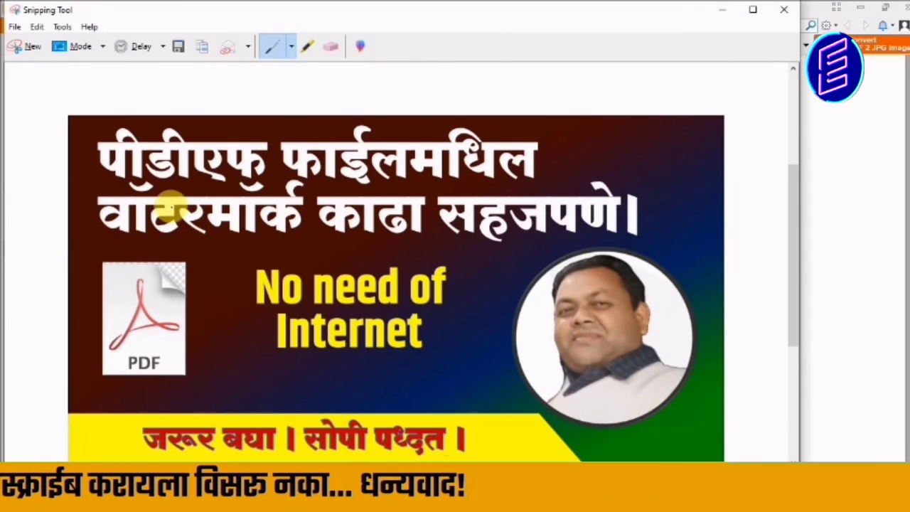